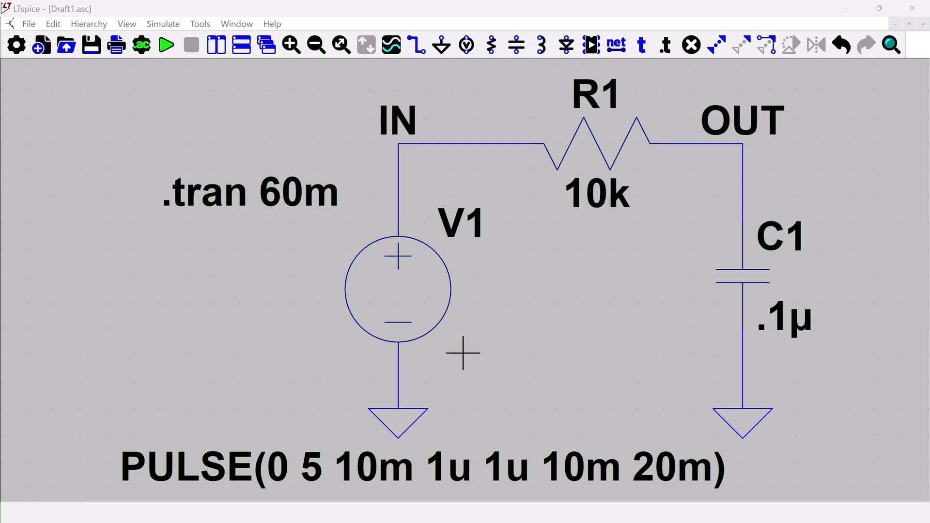
# Set V1's AC Amplitude to 1 so AC 1 appears under its pulse, then fit the schematic
pyautogui.rightClick(401, 294)
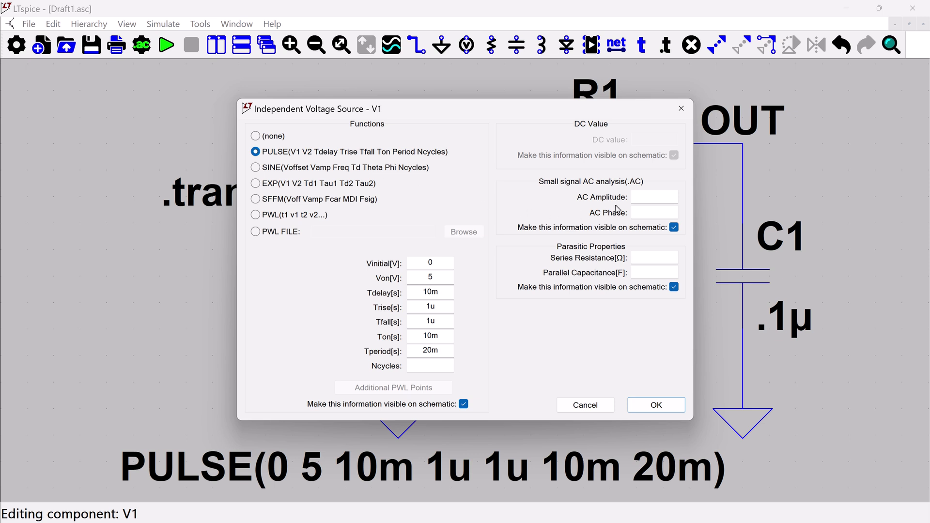
pyautogui.click(645, 197)
pyautogui.write('1')
pyautogui.doubleClick(641, 194)
pyautogui.press('BackSpace')
pyautogui.write('1')
pyautogui.click(655, 404)
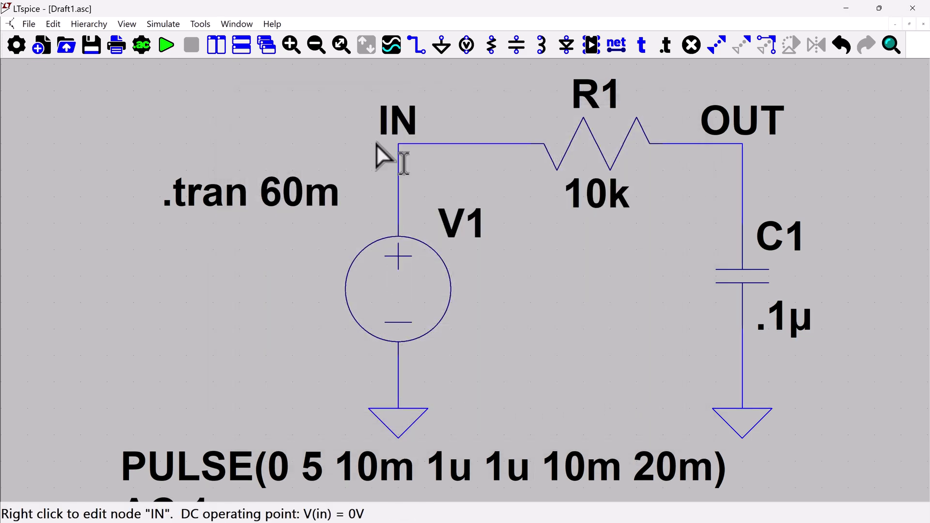
pyautogui.press('space')
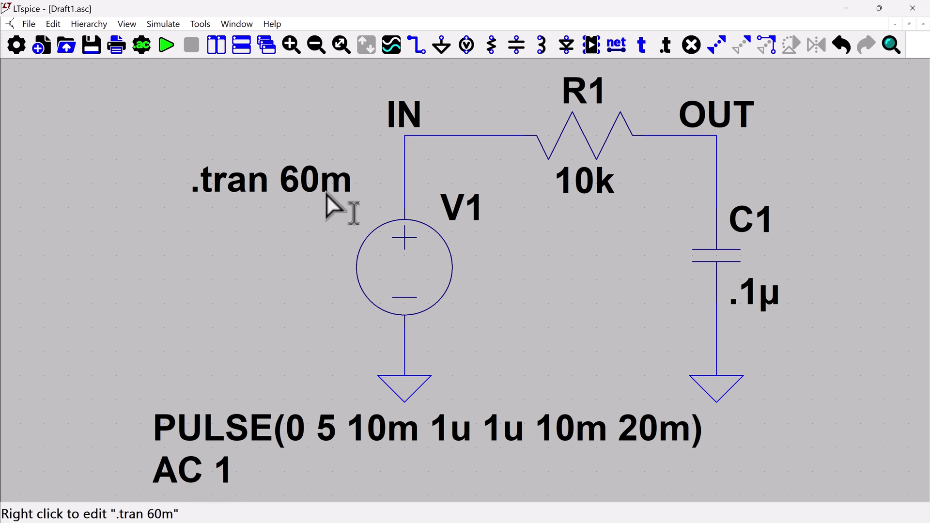
# From the .tran 60m directive, switch Configure Analysis to AC Analysis and expand the sweep type list
pyautogui.rightClick(247, 183)
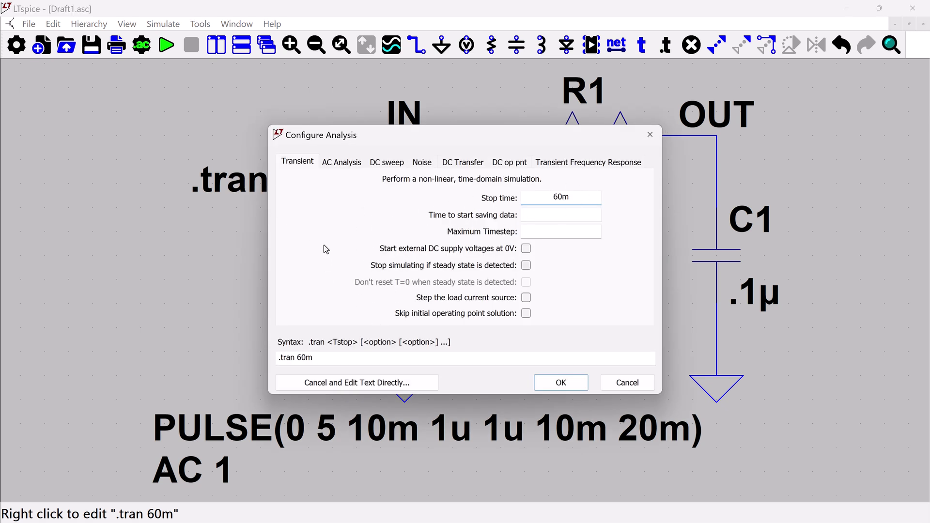
pyautogui.click(345, 166)
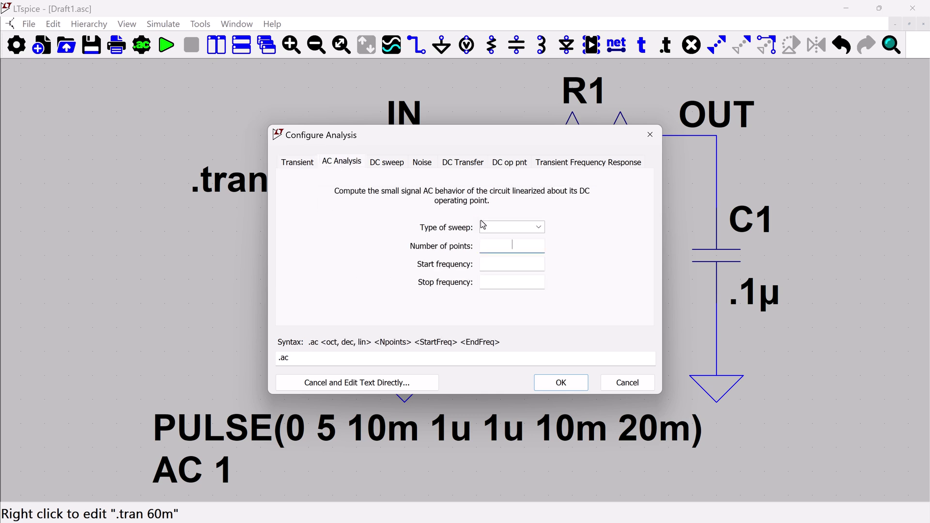
pyautogui.click(527, 229)
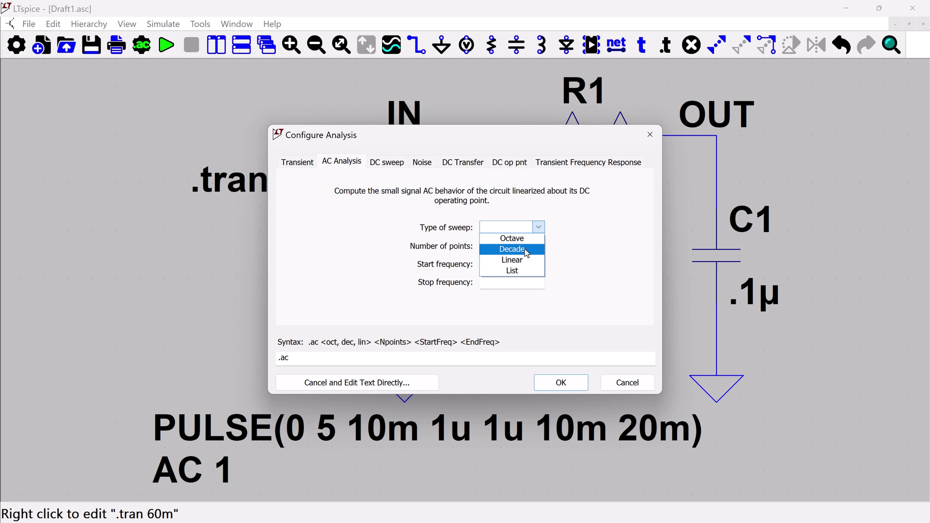
# Choose a Decade sweep with 100 points per decade, start frequency 1 and stop 1MEG
pyautogui.click(527, 249)
pyautogui.click(524, 248)
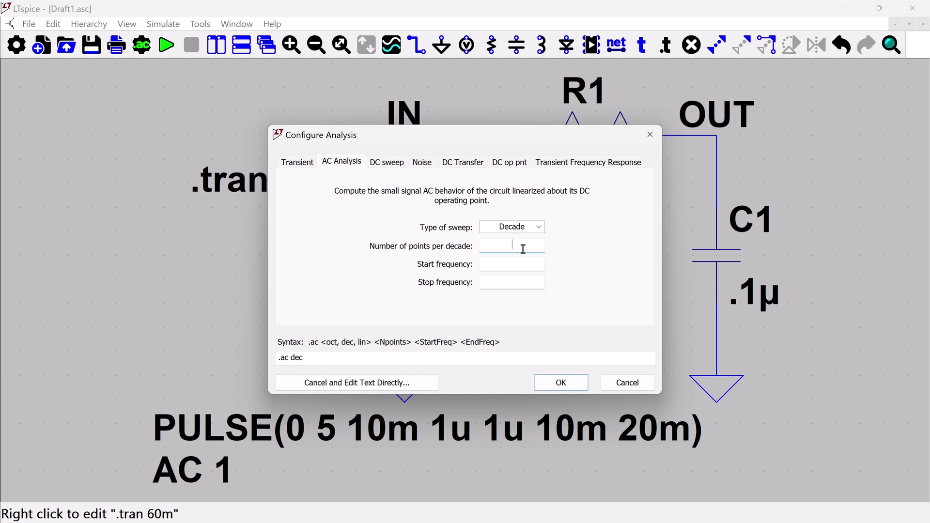
pyautogui.write('100')
pyautogui.click(523, 266)
pyautogui.write('1')
pyautogui.click(524, 281)
pyautogui.write('1MEG')
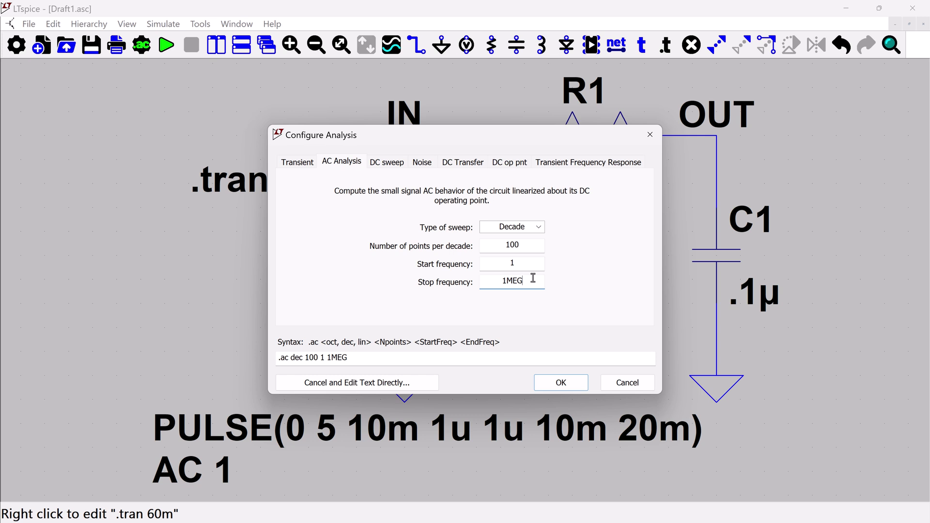
# Correct the stop frequency to 1MEG and place the .ac dec 100 1 1MEG directive on the schematic
pyautogui.press('BackSpace')
pyautogui.press('BackSpace')
pyautogui.press('BackSpace')
pyautogui.write('M')
pyautogui.write('EG')
pyautogui.press('BackSpace')
pyautogui.press('BackSpace')
pyautogui.press('BackSpace')
pyautogui.write('000K')
pyautogui.press('BackSpace')
pyautogui.press('BackSpace')
pyautogui.press('BackSpace')
pyautogui.press('BackSpace')
pyautogui.write('MEGH')
pyautogui.press('BackSpace')
pyautogui.click(561, 382)
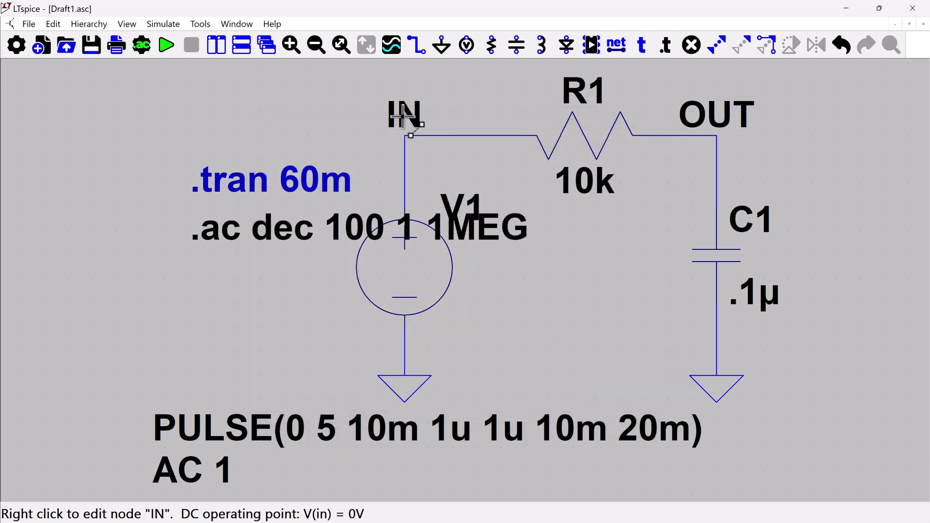
# Move the .tran 60m and .ac dec 100 1 1MEG directives to the left, stacking .tran above .ac
pyautogui.moveTo(310, 185); pyautogui.dragTo(81, 155)
pyautogui.moveTo(276, 233); pyautogui.dragTo(46, 191)
pyautogui.moveTo(150, 163); pyautogui.dragTo(46, 155)
pyautogui.click(46, 155)
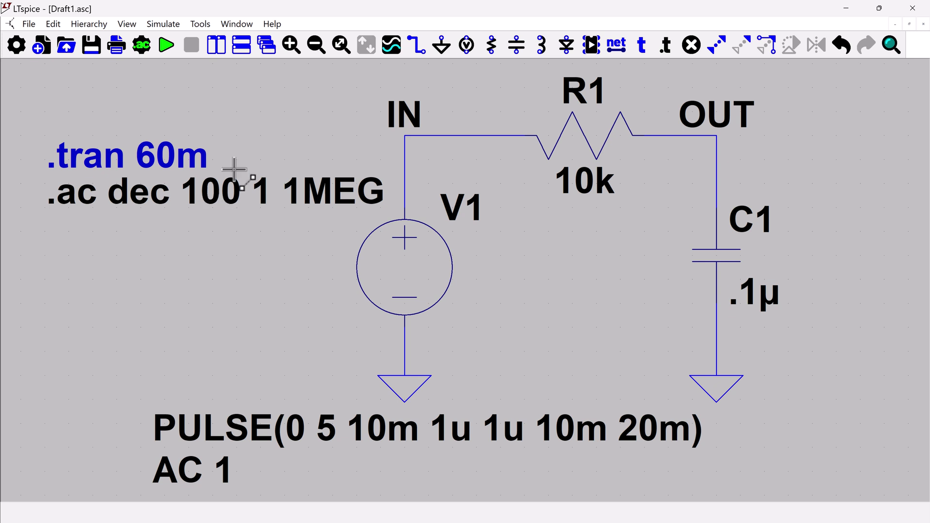
# Run the AC simulation and probe the IN net to plot the flat 0 dB V(in) trace
pyautogui.click(165, 46)
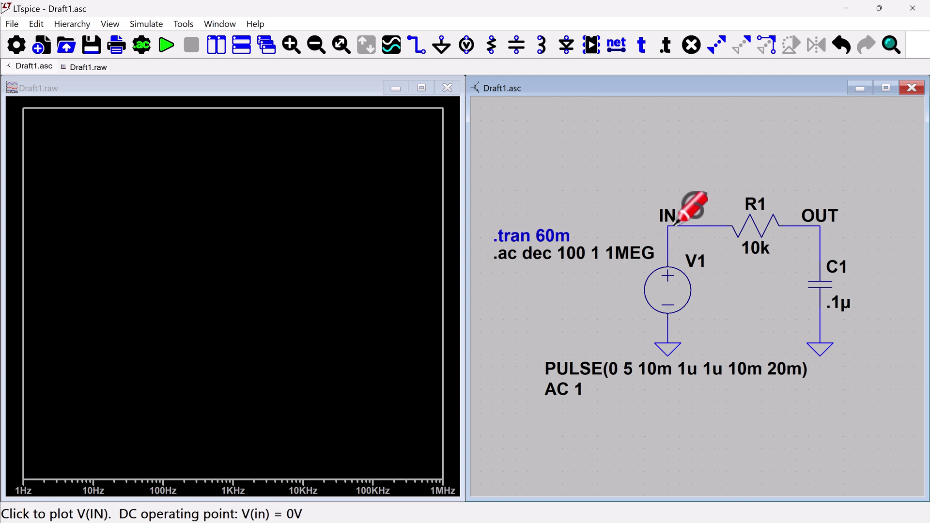
pyautogui.click(677, 223)
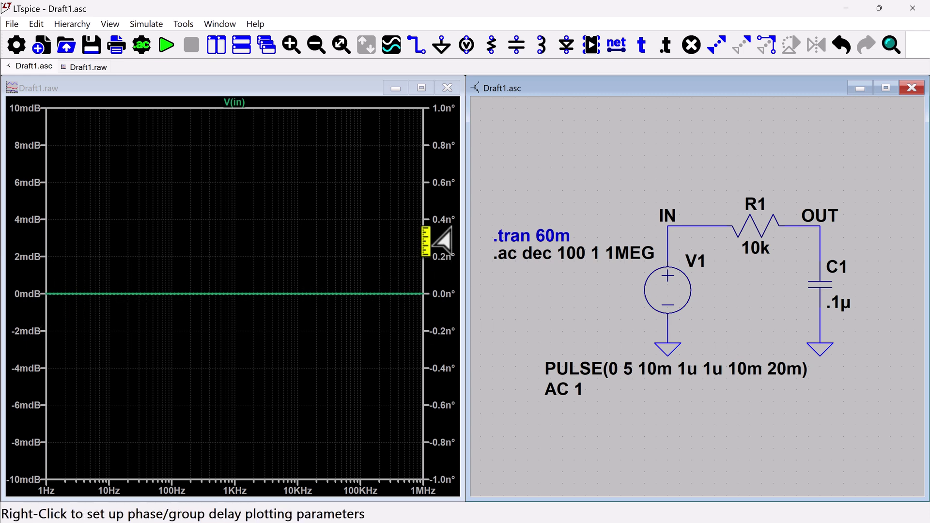
# Delete the V(in) trace and plot V(out), showing the roll-off to about -76 dB at 1 MHz
pyautogui.click(239, 104)
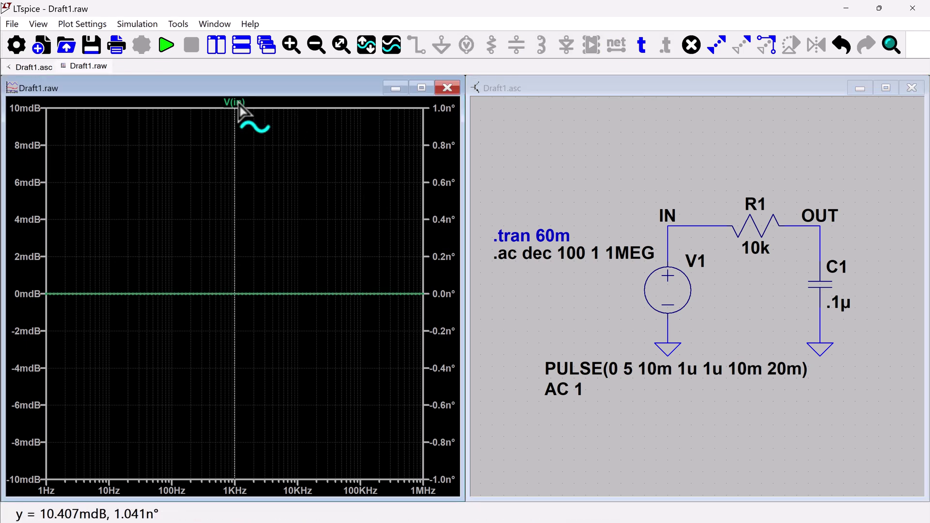
pyautogui.press('Delete')
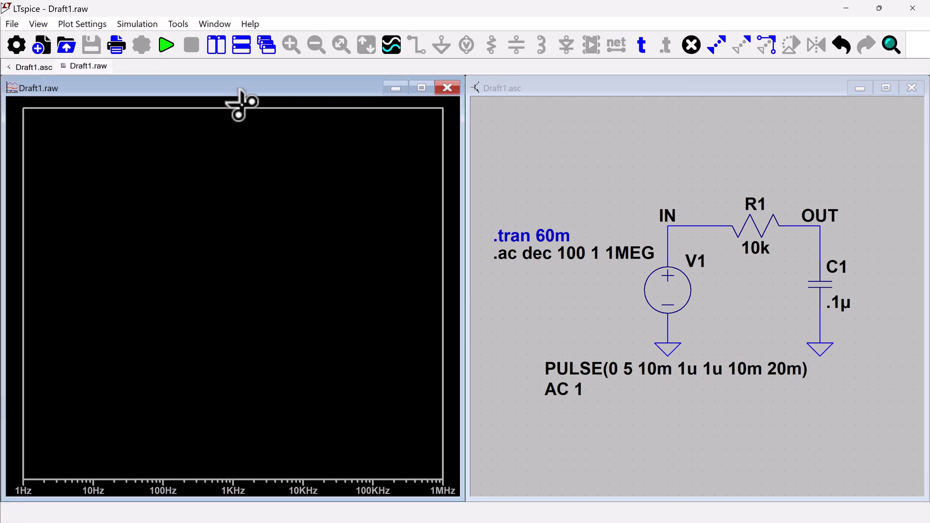
pyautogui.click(763, 150)
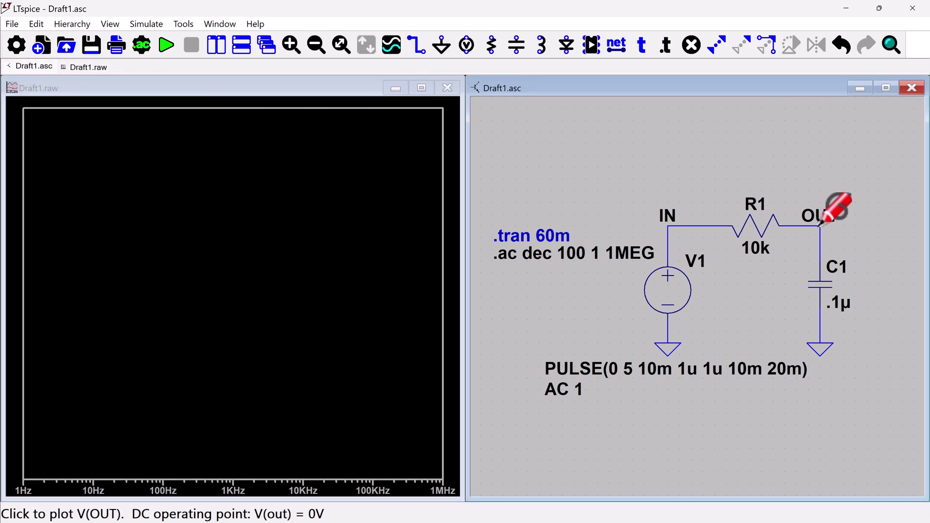
pyautogui.click(818, 225)
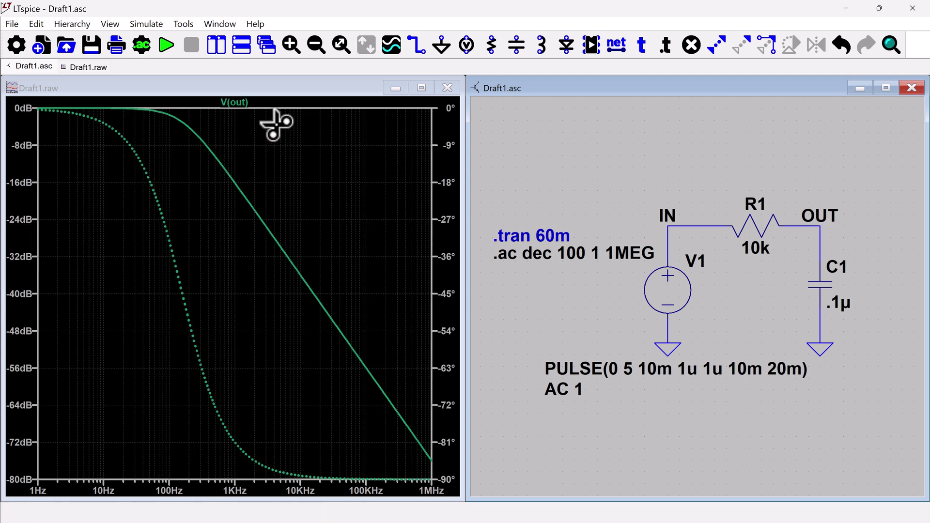
pyautogui.click(277, 121)
pyautogui.press('Escape')
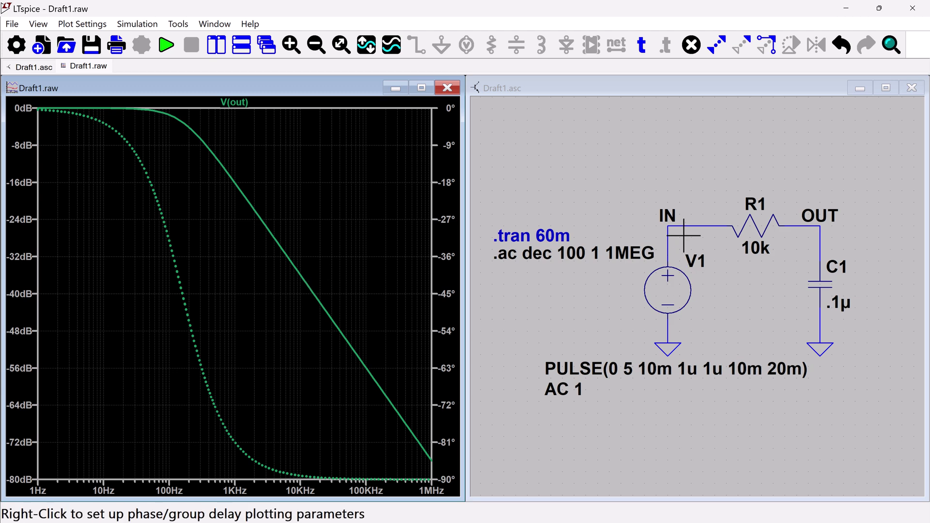
pyautogui.click(699, 165)
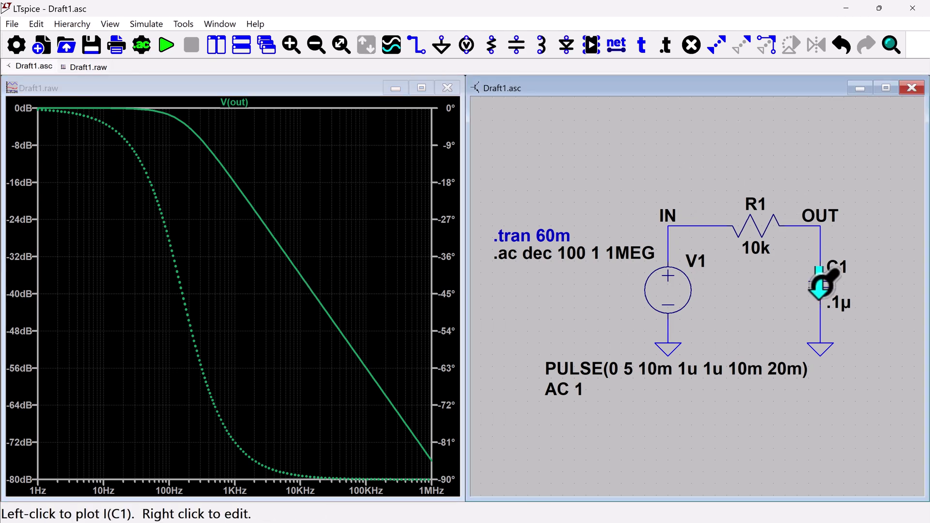
# Plot I(C1), add a pane below V(out), and move the I(C1) trace into it
pyautogui.click(820, 286)
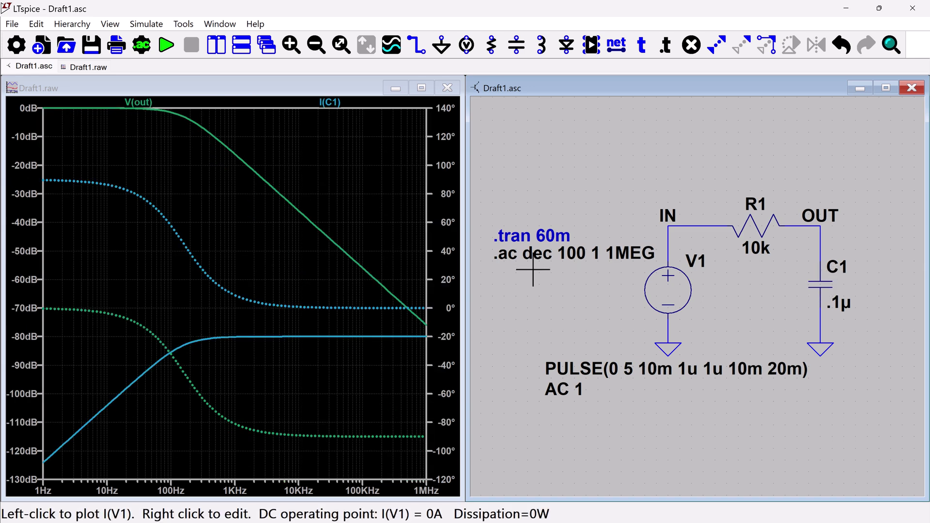
pyautogui.rightClick(348, 167)
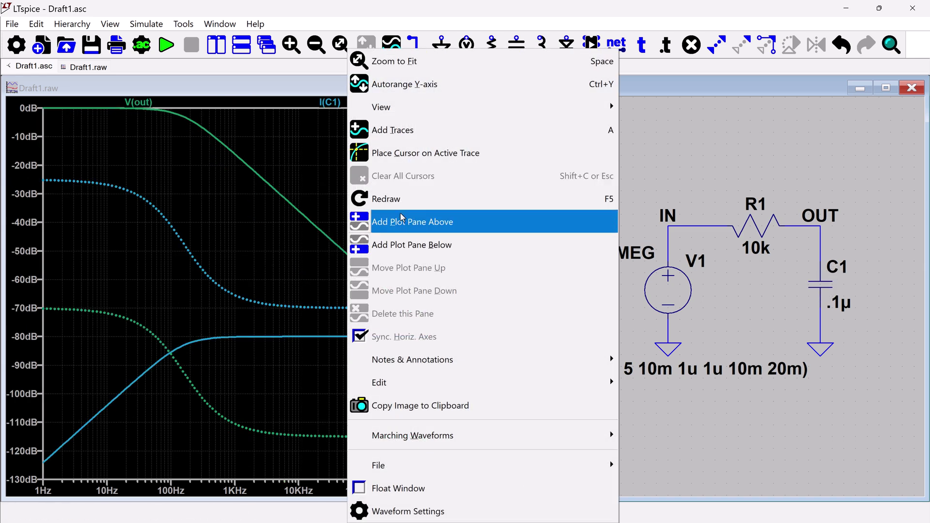
pyautogui.click(404, 244)
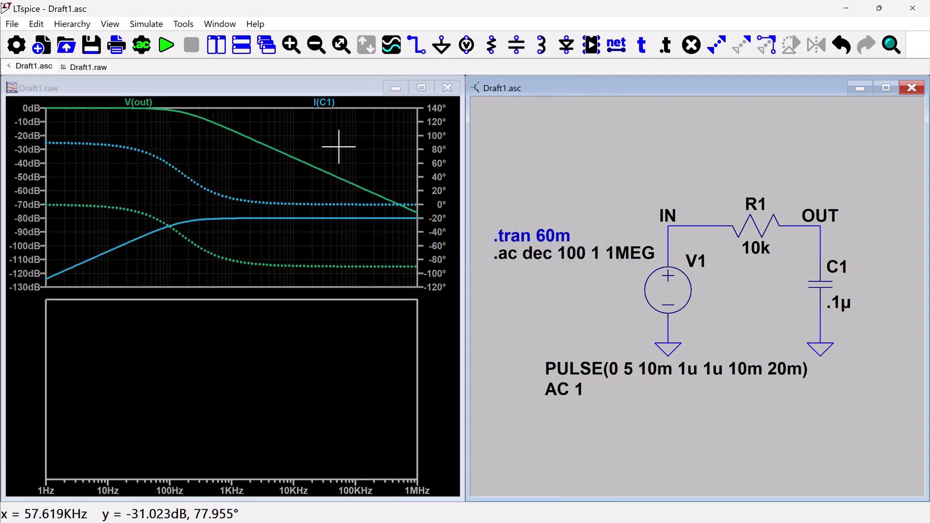
pyautogui.moveTo(323, 103); pyautogui.dragTo(282, 319)
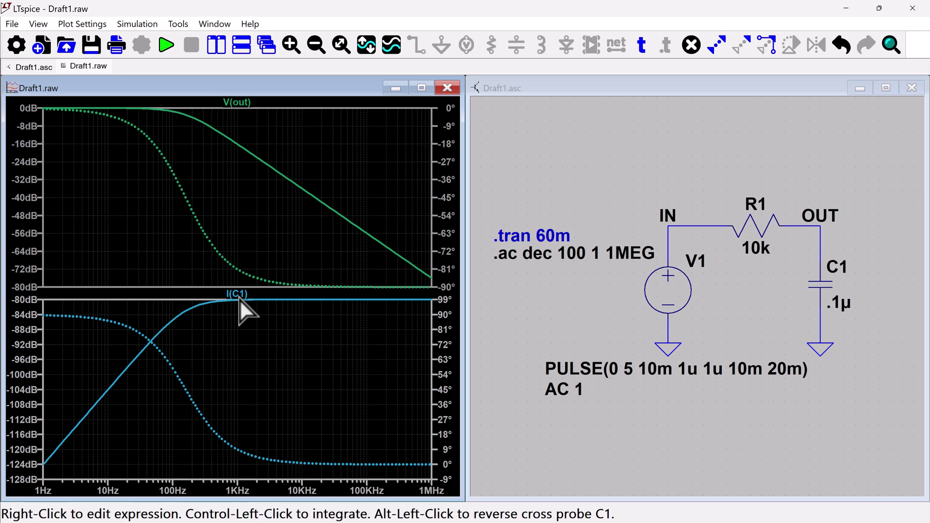
# Attach a cursor to V(out) and slide it to about 600 Hz, reading -11.82 dB
pyautogui.click(242, 105)
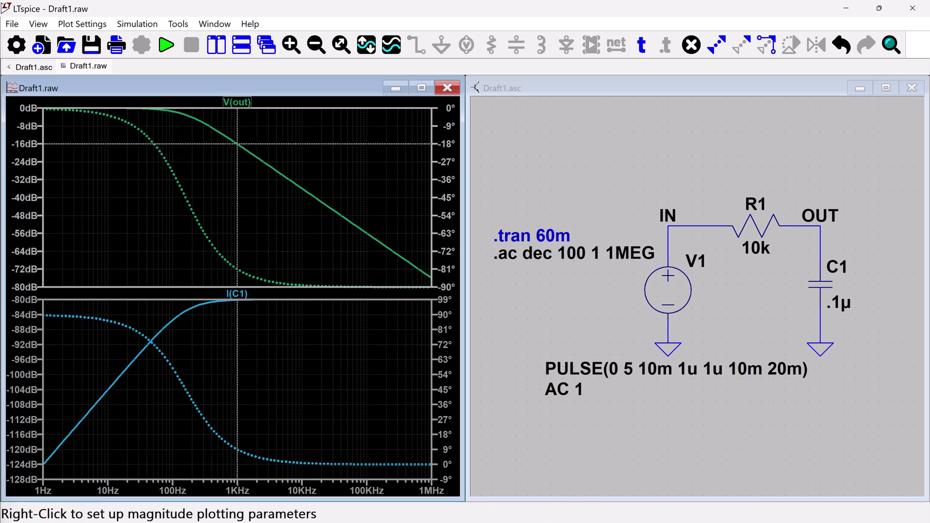
pyautogui.moveTo(29, 363); pyautogui.dragTo(604, 115)
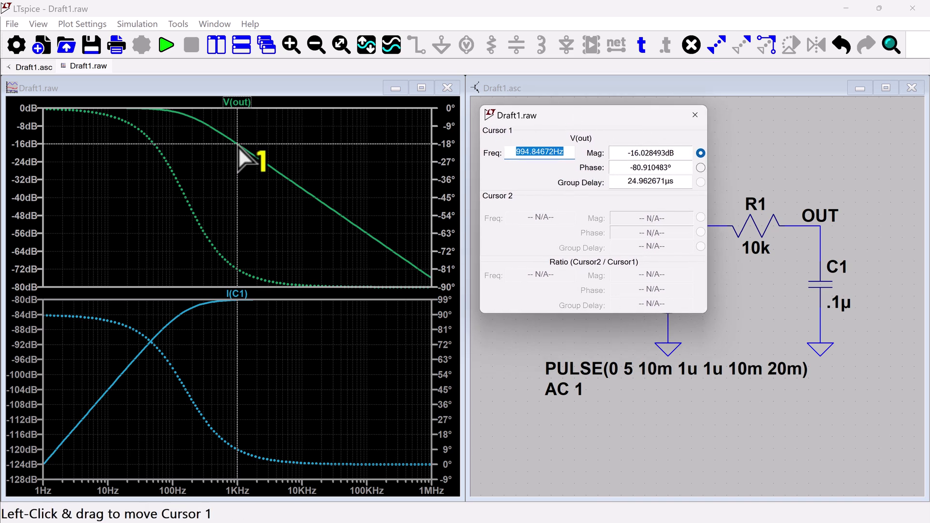
pyautogui.moveTo(238, 147); pyautogui.dragTo(224, 196)
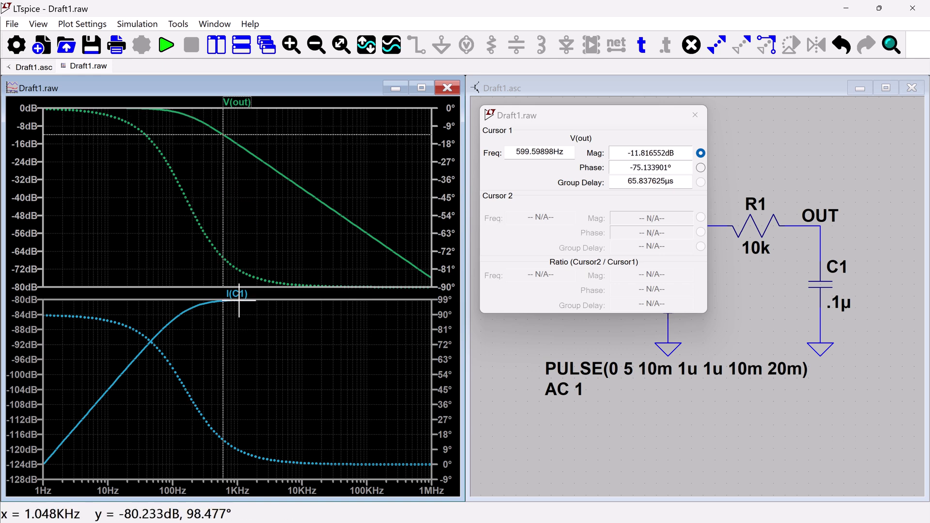
# Move the I(C1) trace back into the top pane with the cursor kept on V(out)
pyautogui.moveTo(238, 296)
pyautogui.mouseDown()
pyautogui.moveTo(247, 225)
pyautogui.moveTo(282, 114)
pyautogui.mouseUp()
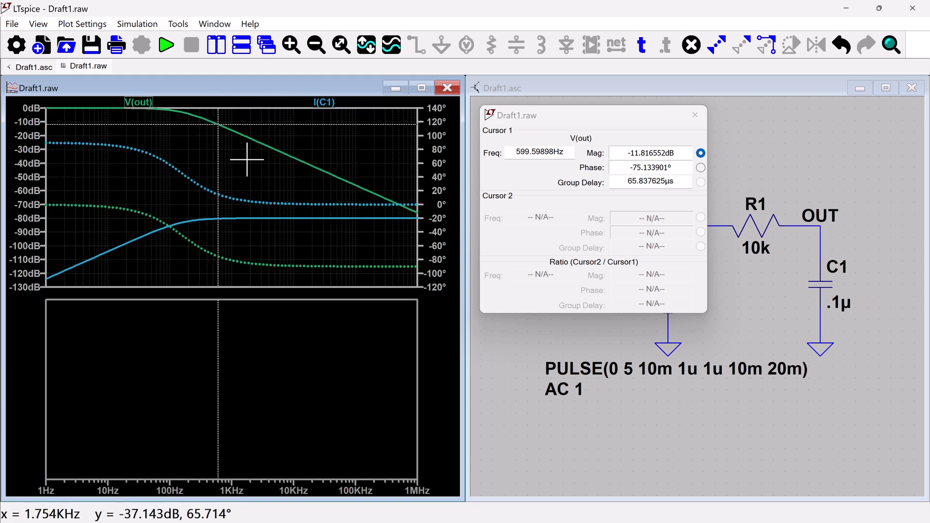
pyautogui.press('Down')
pyautogui.press('Up')
# Place two V(out) cursors at 989.2 Hz (-15.98 dB) and 10.22 kHz (-36.15 dB), a -20.17 dB ratio
pyautogui.press('Down')
pyautogui.press('Up')
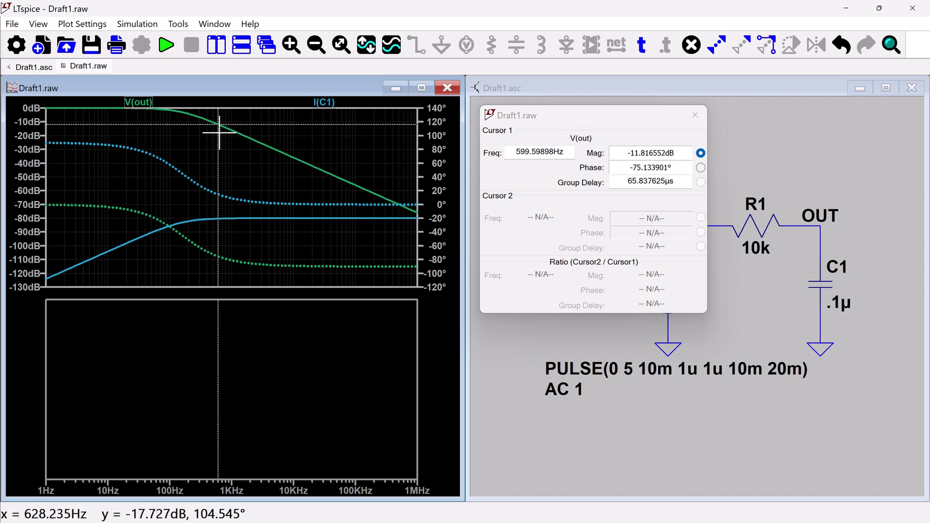
pyautogui.click(144, 102)
pyautogui.moveTo(233, 134); pyautogui.dragTo(295, 177)
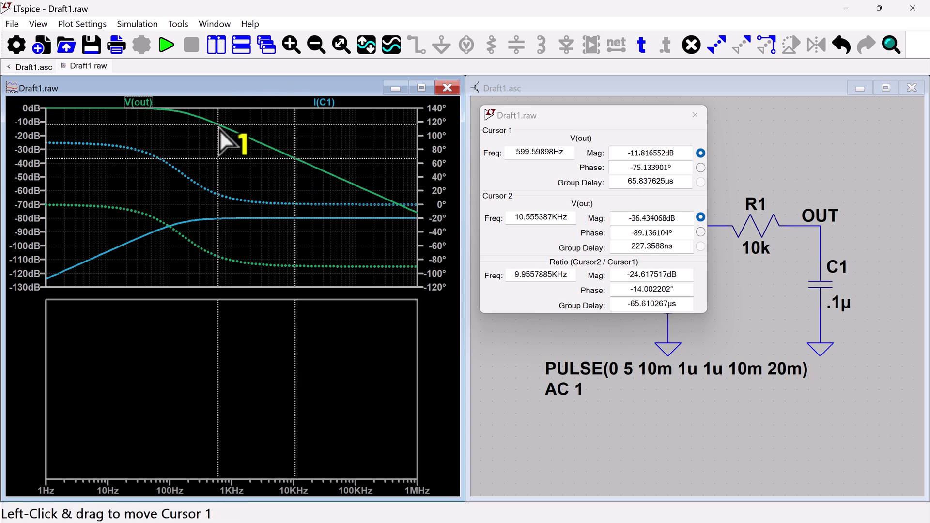
pyautogui.moveTo(219, 127)
pyautogui.mouseDown()
pyautogui.moveTo(86, 129)
pyautogui.moveTo(251, 158)
pyautogui.moveTo(233, 150)
pyautogui.mouseUp()
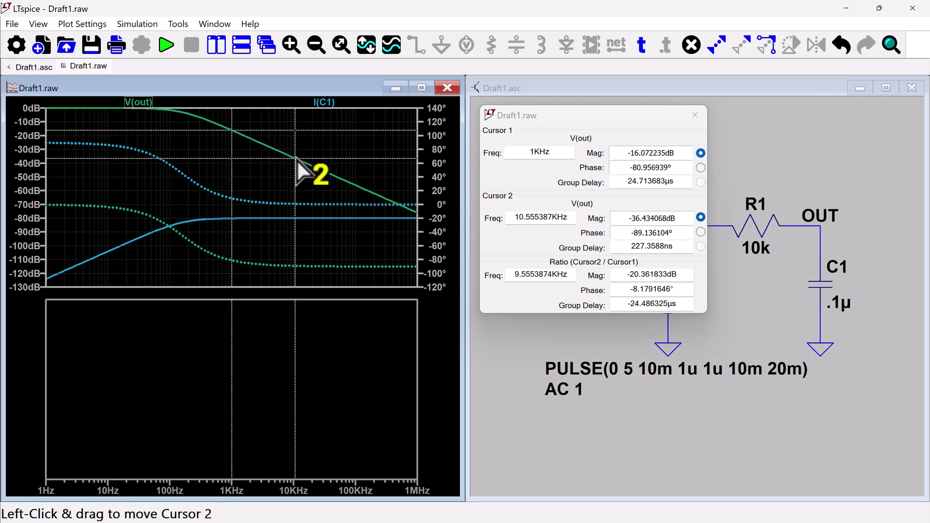
pyautogui.moveTo(295, 161); pyautogui.dragTo(295, 163)
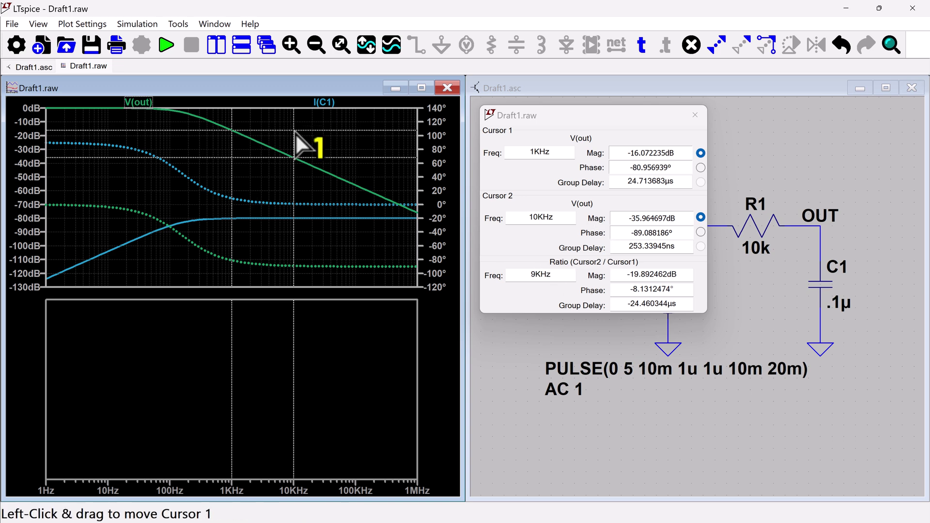
pyautogui.moveTo(295, 132); pyautogui.dragTo(231, 129)
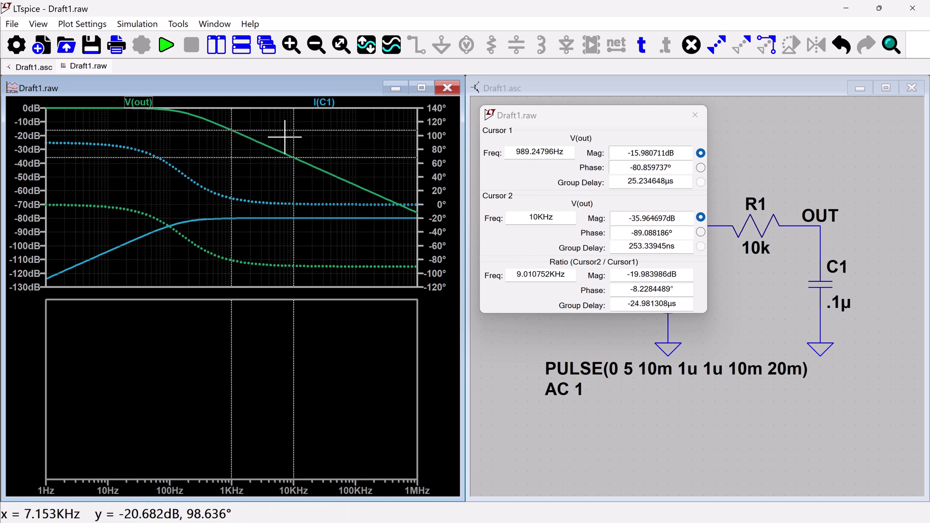
pyautogui.moveTo(295, 161); pyautogui.dragTo(295, 163)
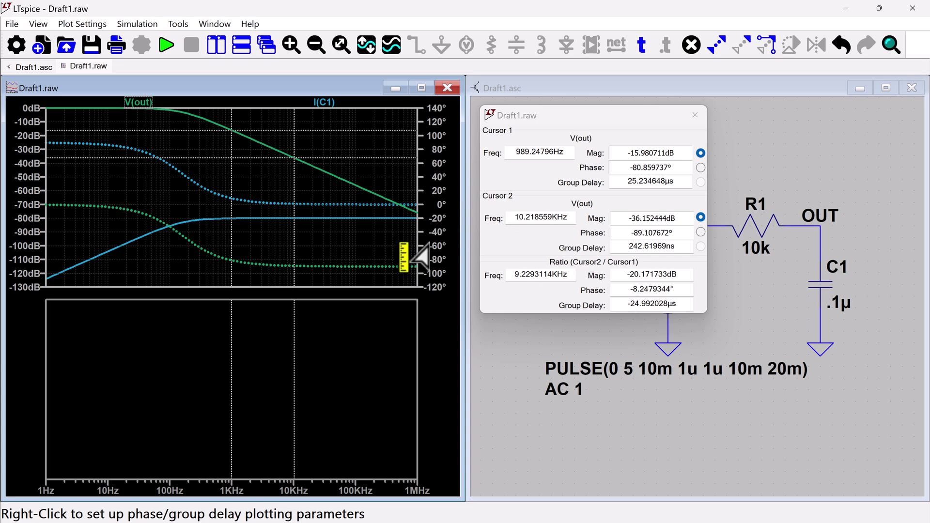
# Switch the magnitude axis to logarithmic, then back to linear
pyautogui.click(30, 145)
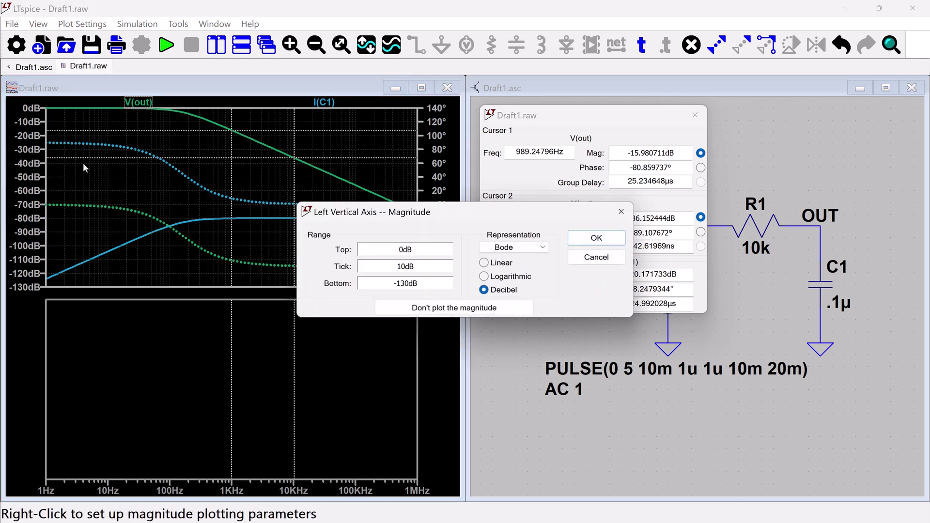
pyautogui.click(484, 277)
pyautogui.click(583, 242)
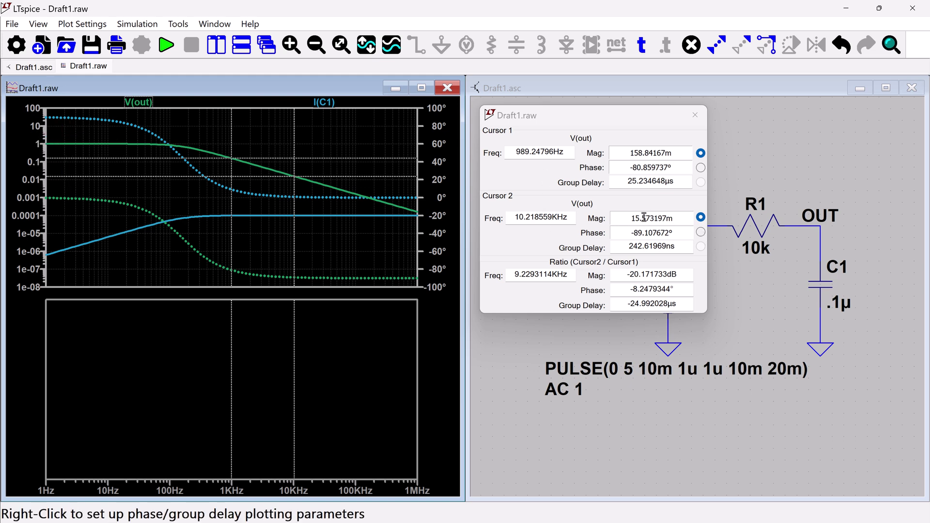
pyautogui.rightClick(40, 152)
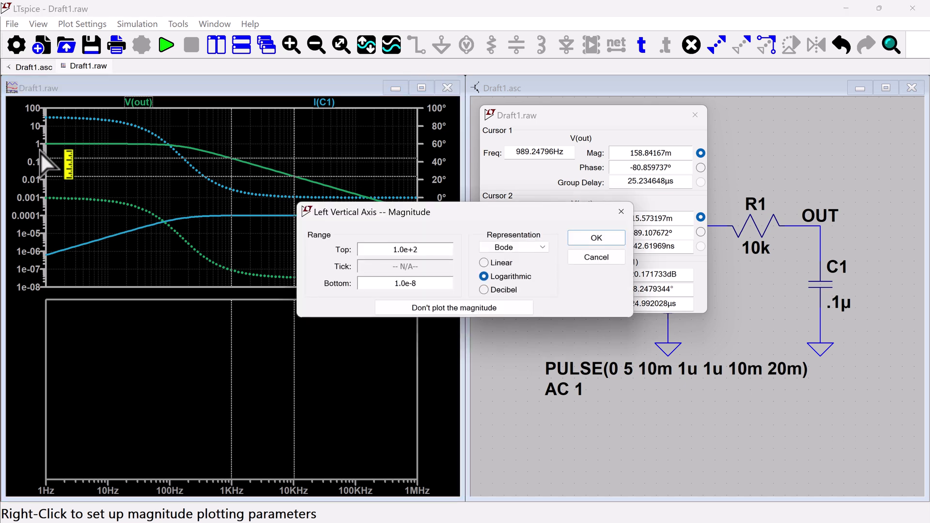
pyautogui.click(484, 263)
pyautogui.click(596, 237)
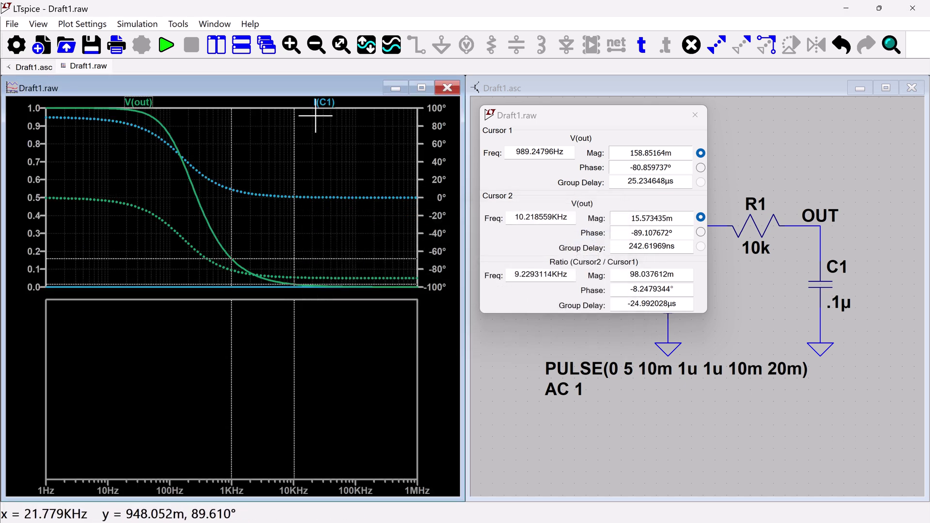
# Move I(C1) into the lower pane, close the cursor readout, and make V(out)'s magnitude axis logarithmic
pyautogui.moveTo(319, 103)
pyautogui.mouseDown()
pyautogui.moveTo(332, 129)
pyautogui.moveTo(301, 369)
pyautogui.mouseUp()
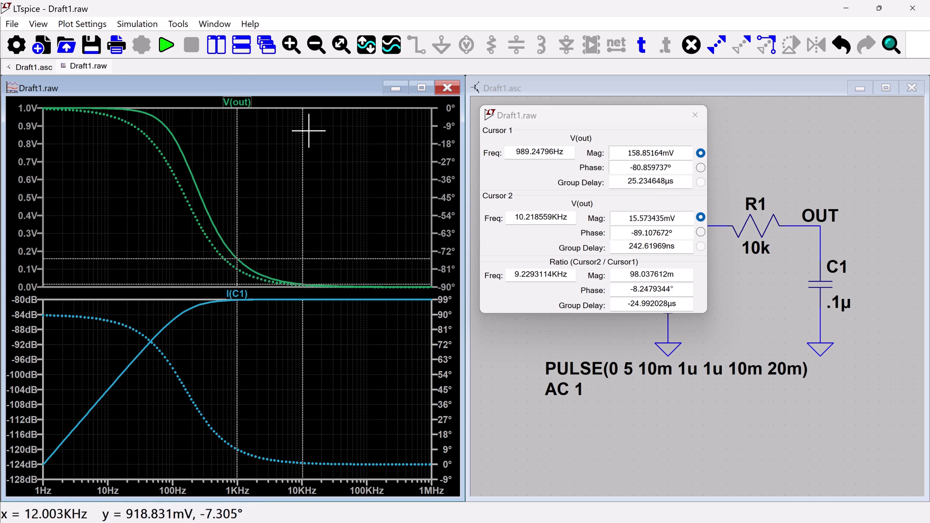
pyautogui.click(693, 117)
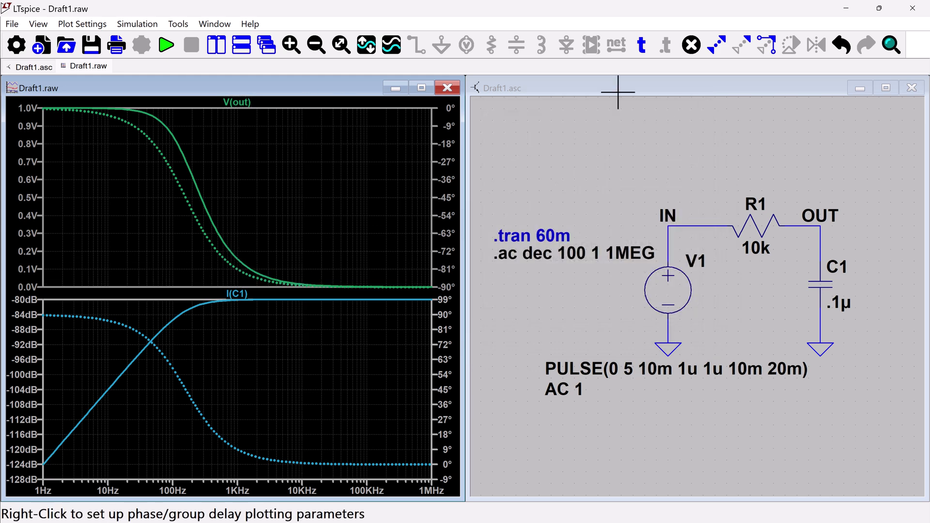
pyautogui.click(24, 160)
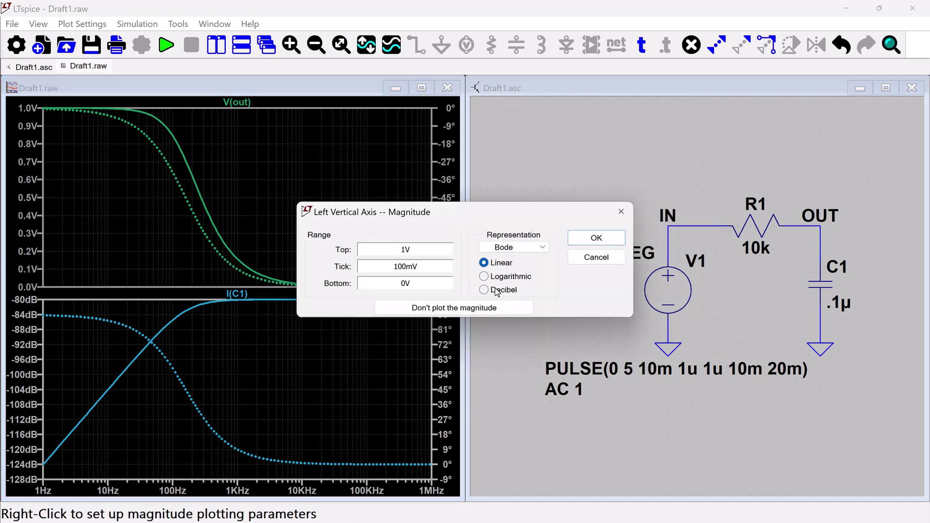
pyautogui.click(485, 277)
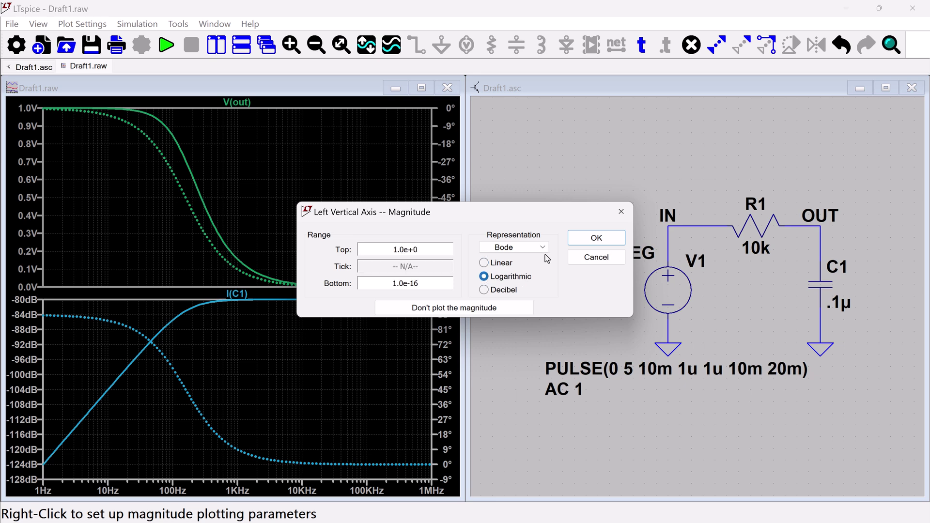
pyautogui.click(583, 240)
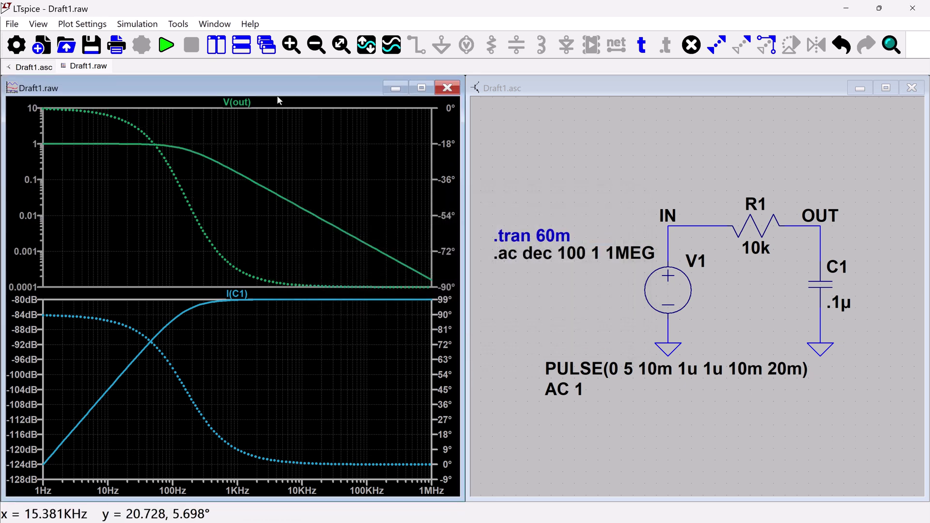
# Place a cursor on V(out) and switch its magnitude axis back to decibels
pyautogui.click(238, 103)
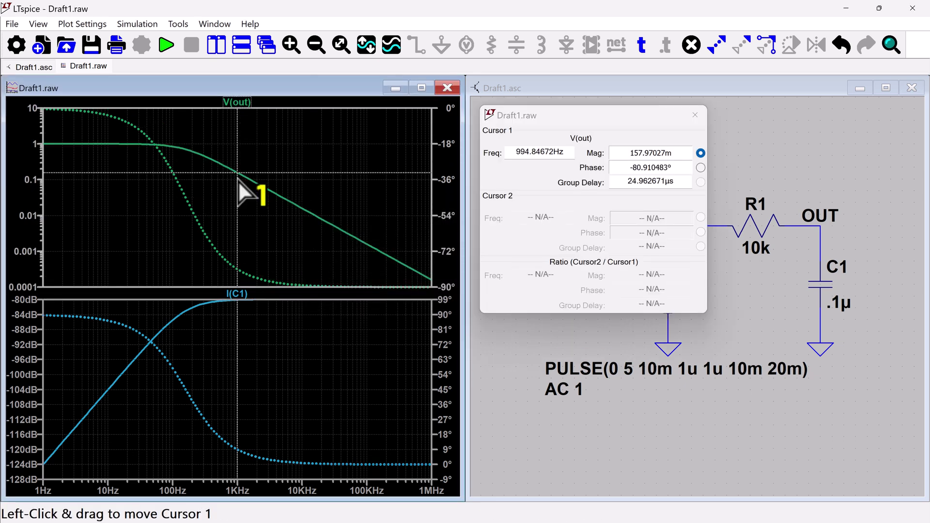
pyautogui.moveTo(238, 181); pyautogui.dragTo(189, 183)
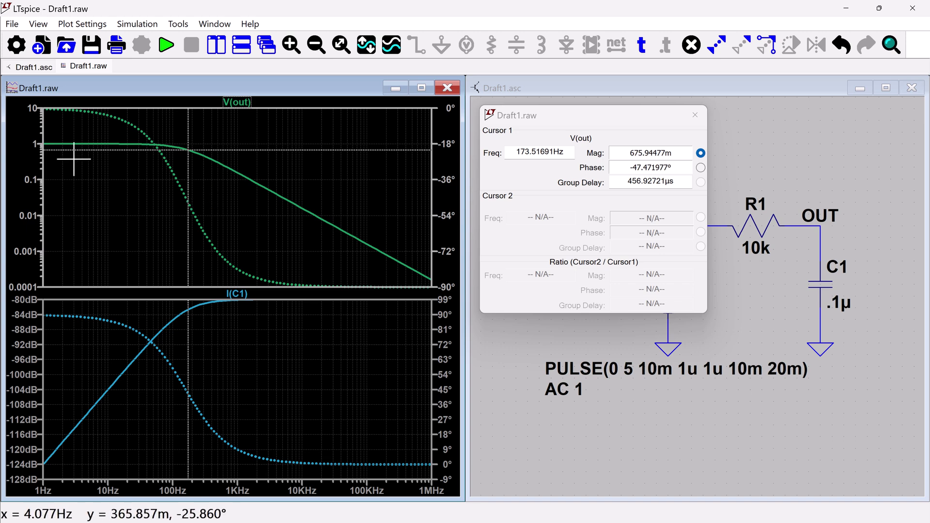
pyautogui.rightClick(42, 152)
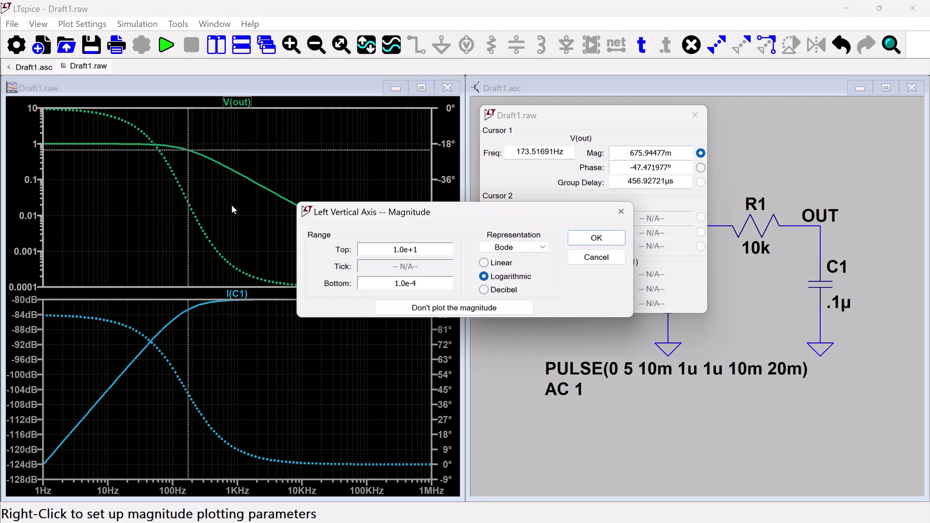
pyautogui.click(489, 290)
pyautogui.click(600, 239)
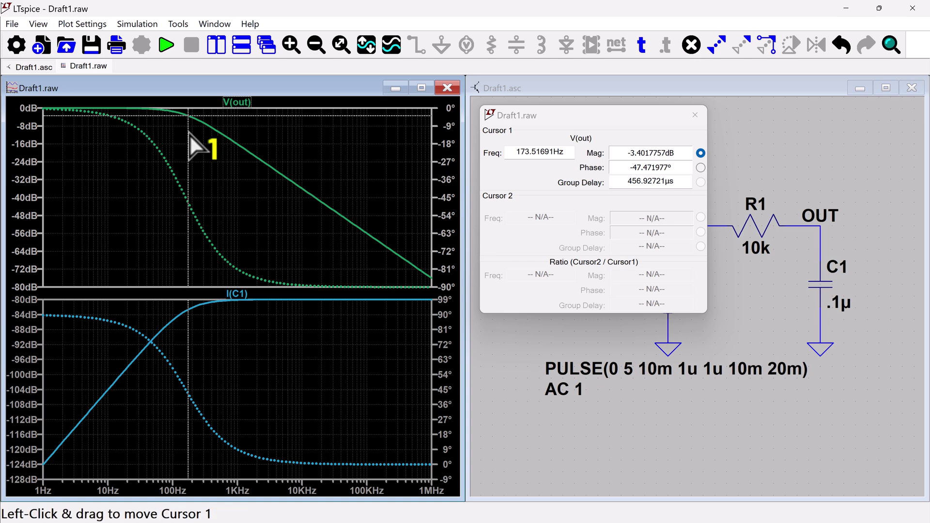
# Zoom in around the corner and set the cursor at -3 dB, about 160 Hz, then close the readout
pyautogui.moveTo(190, 135); pyautogui.dragTo(188, 135)
pyautogui.moveTo(45, 107); pyautogui.dragTo(237, 138)
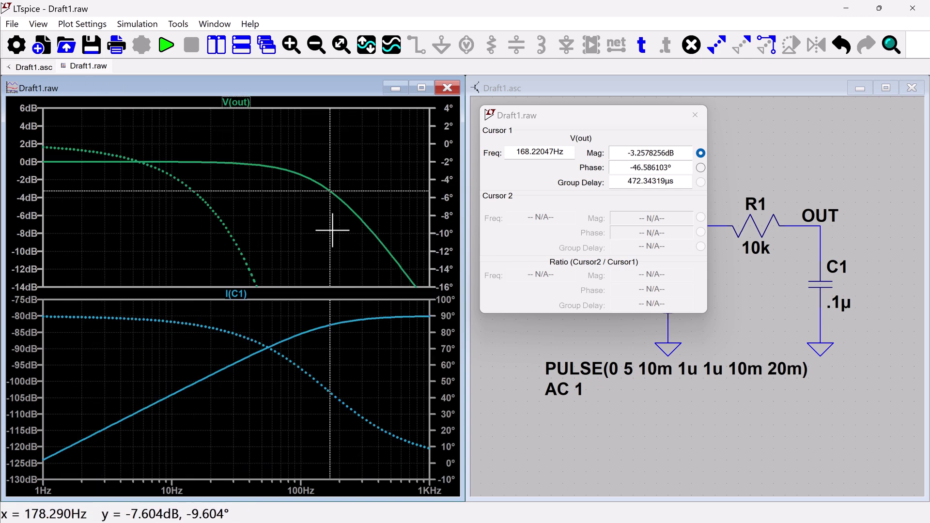
pyautogui.moveTo(332, 231); pyautogui.dragTo(327, 231)
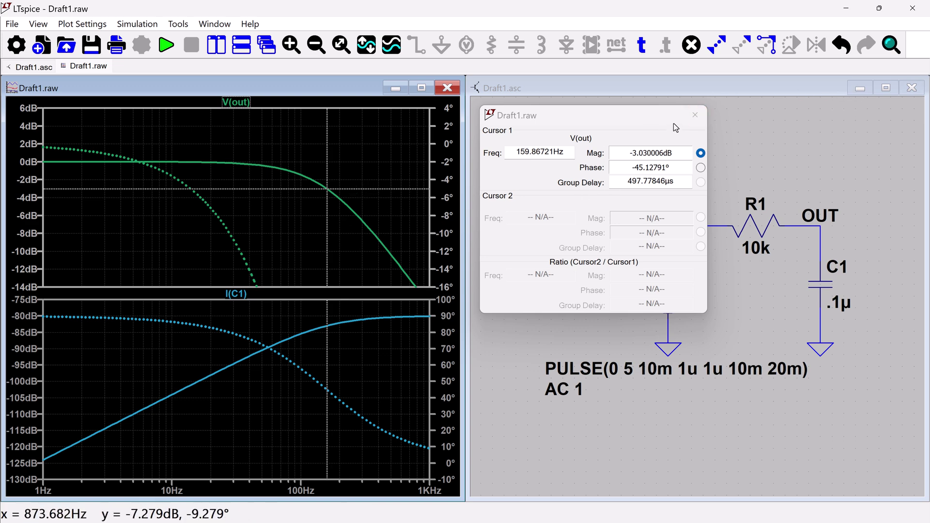
pyautogui.click(688, 118)
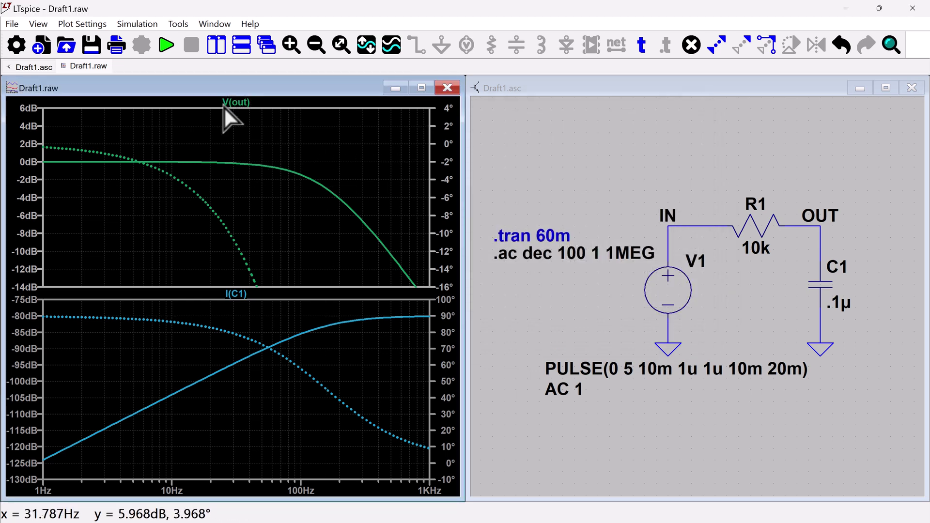
# Zoom to the full 1 Hz–1 MHz sweep and hide V(out)'s phase trace
pyautogui.click(342, 45)
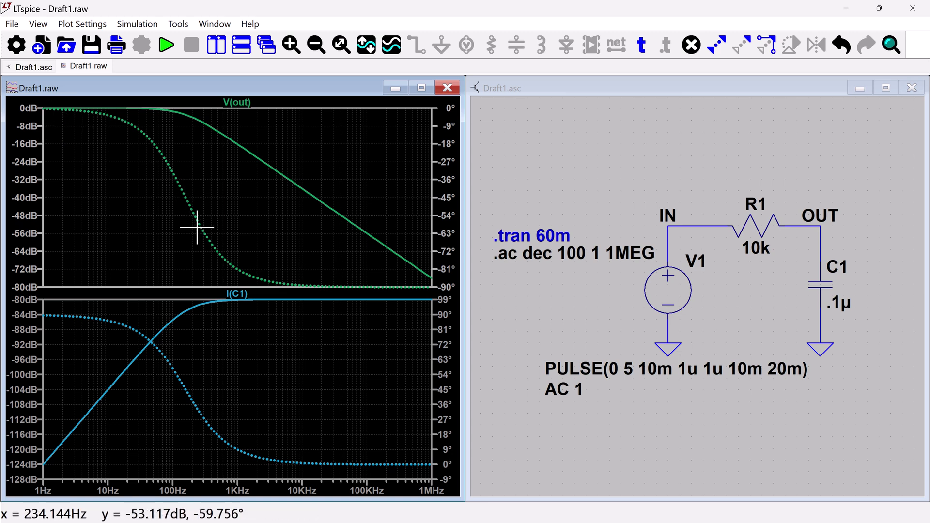
pyautogui.click(435, 186)
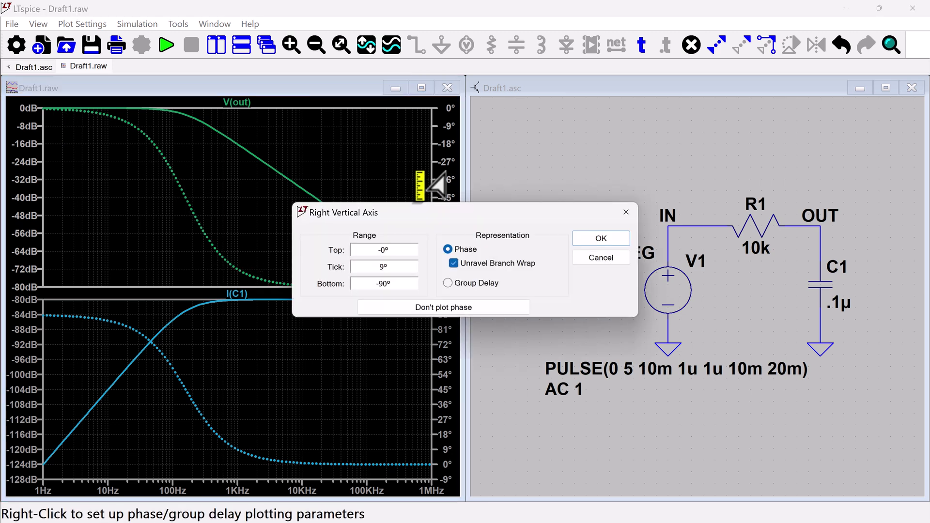
pyautogui.click(408, 313)
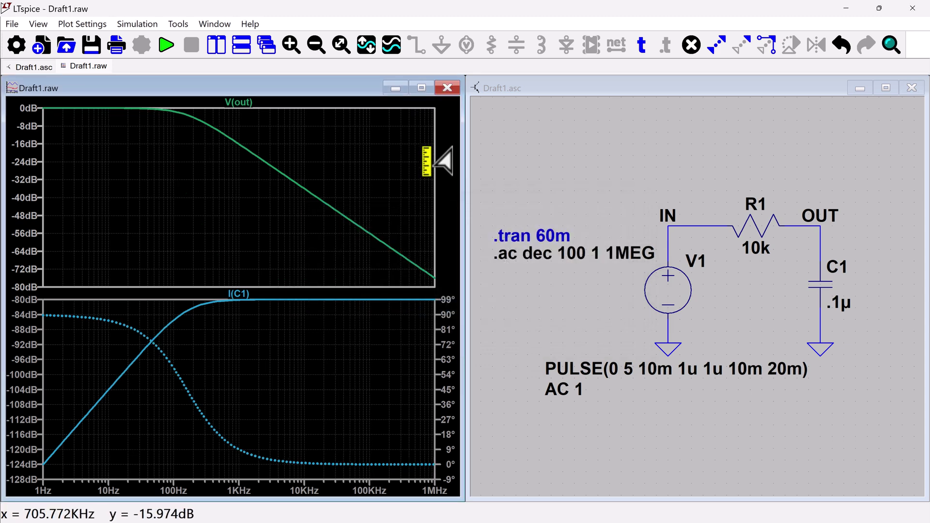
# Re-enable V(out)'s phase axis so the phase trace is shown again
pyautogui.click(436, 177)
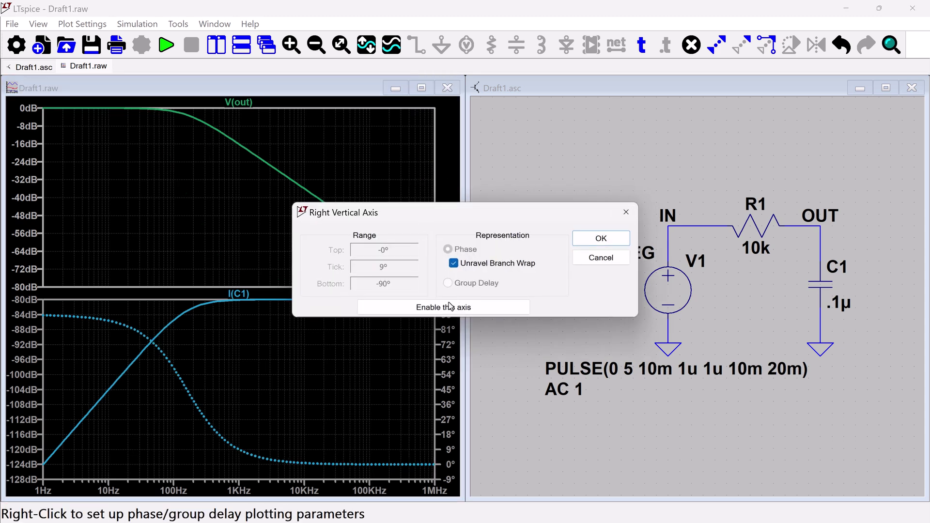
pyautogui.click(443, 307)
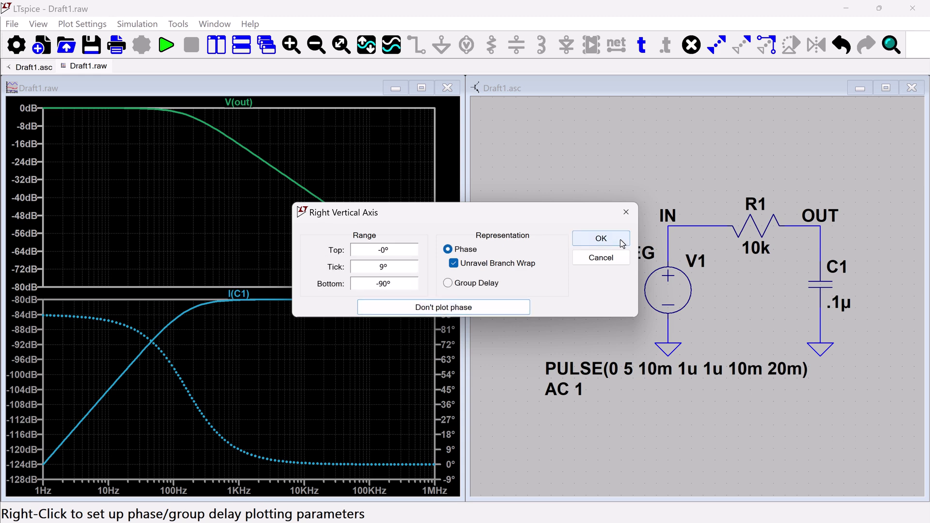
pyautogui.click(601, 239)
pyautogui.click(610, 177)
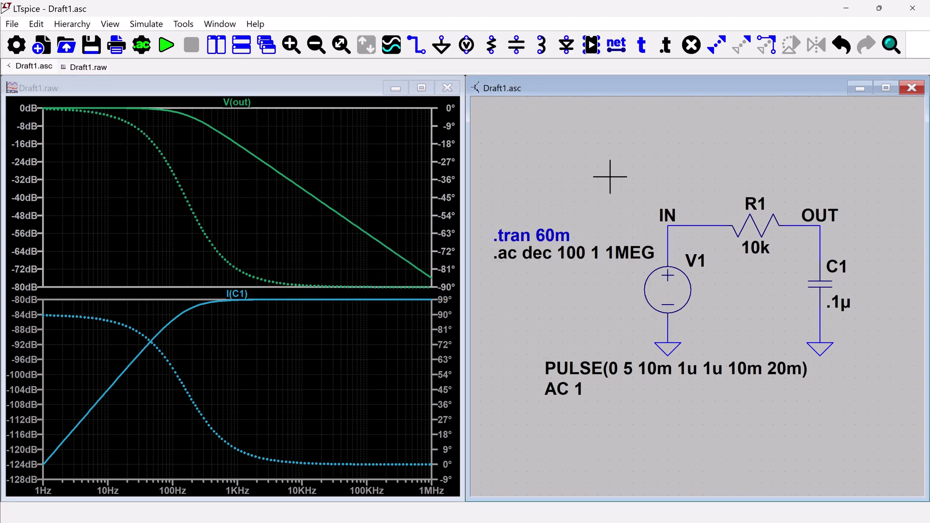